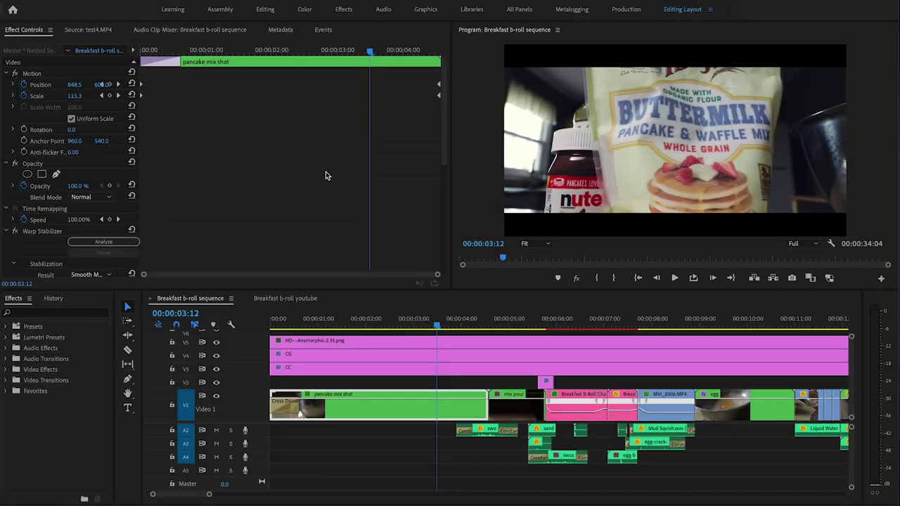
Step: Play the sequence from the start and scrub through the cut into the B-Roll comp
left_click(440, 320)
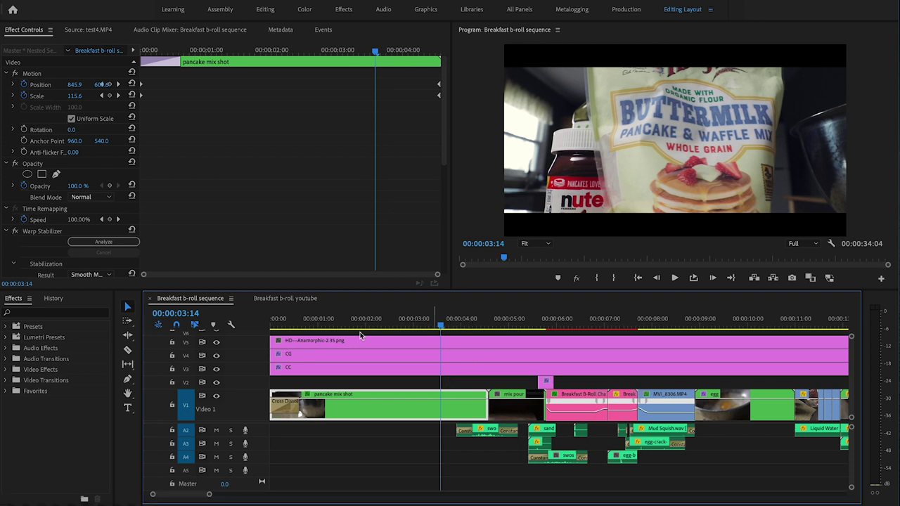
key("Home")
key("space")
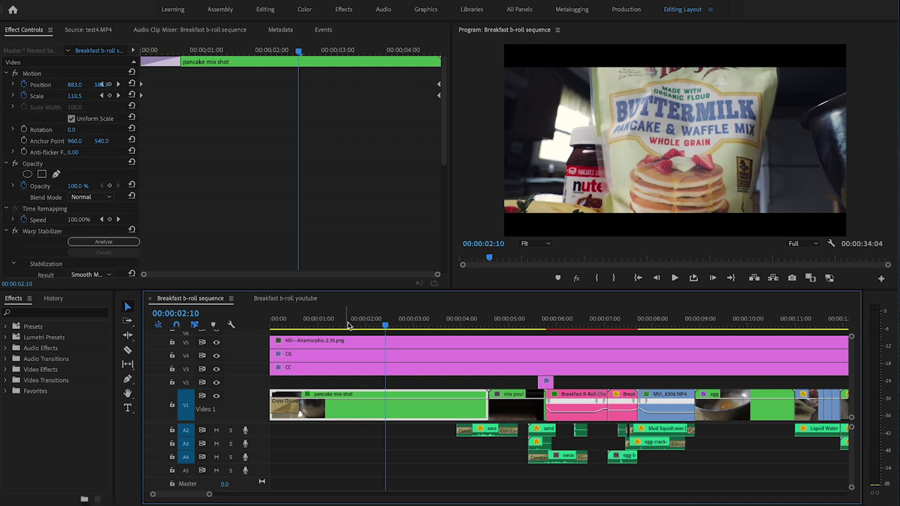
left_click_drag(341, 325, 307, 325)
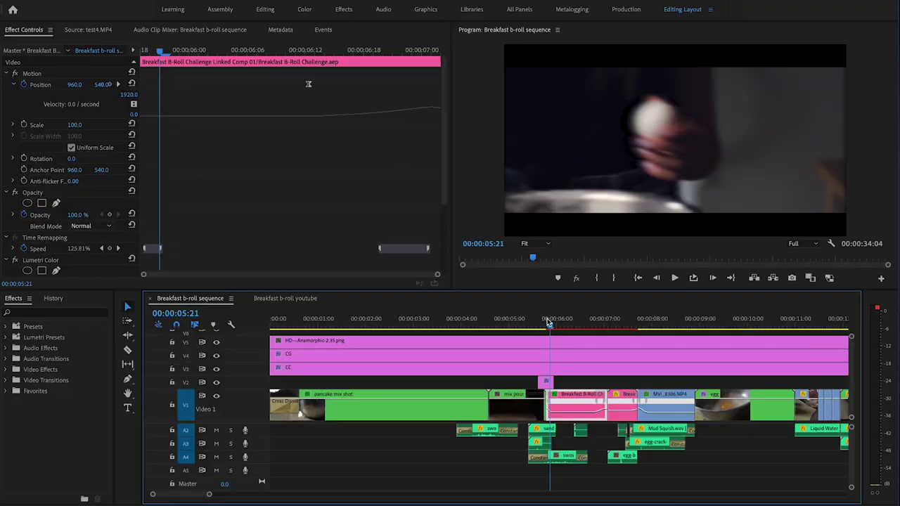
left_click_drag(550, 322, 531, 319)
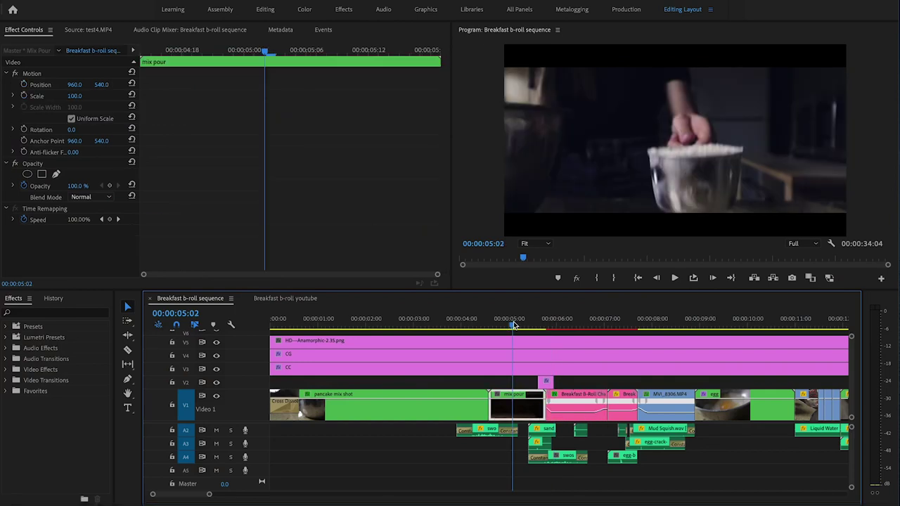
key("space")
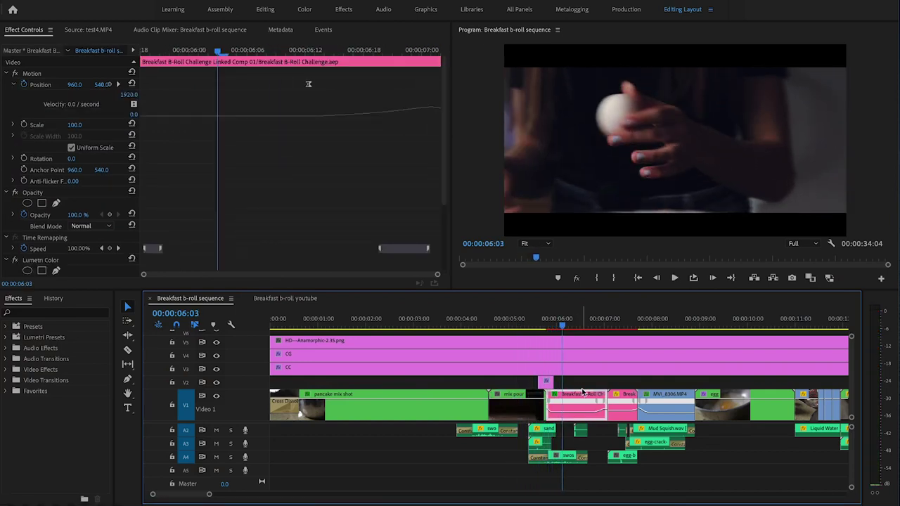
Step: Scrub from the mix pour clip into the Breakfast comp to 00:00:07:16 and play from there
scroll(615, 402, "down", 3)
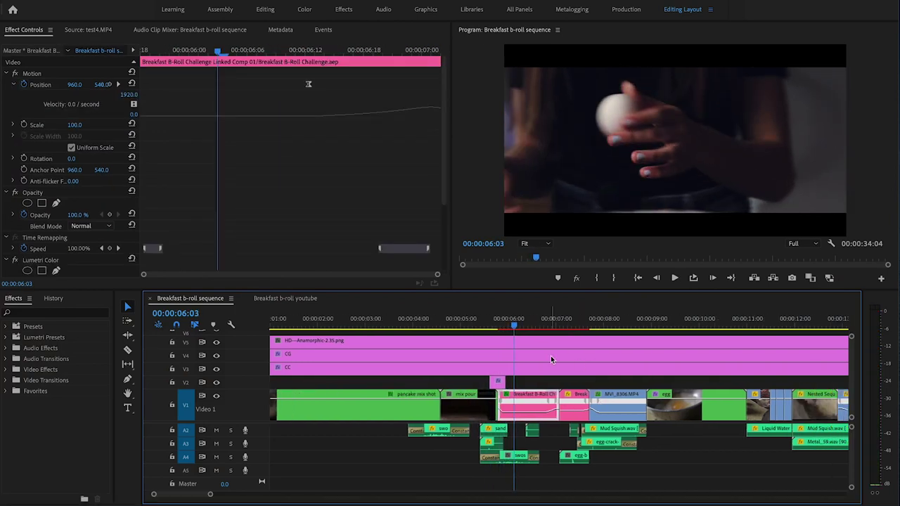
scroll(551, 360, "up", 3)
left_click(526, 324)
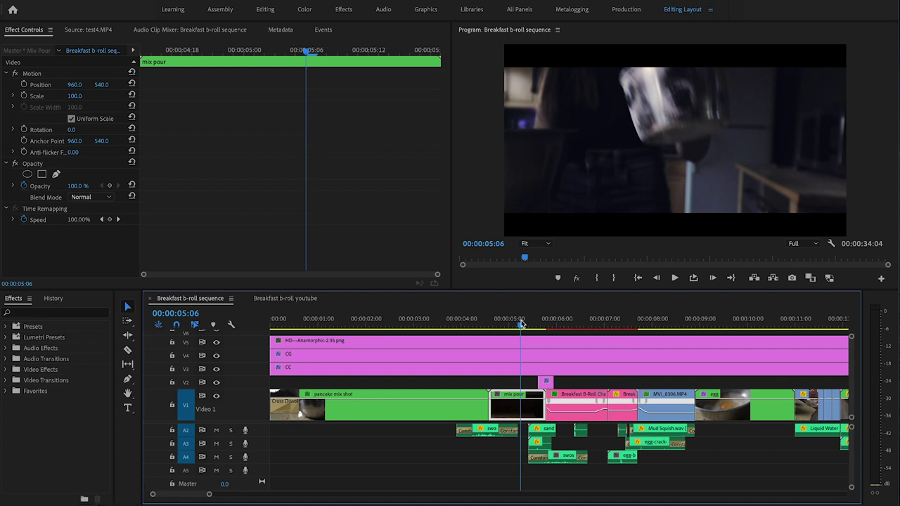
left_click_drag(521, 324, 572, 321)
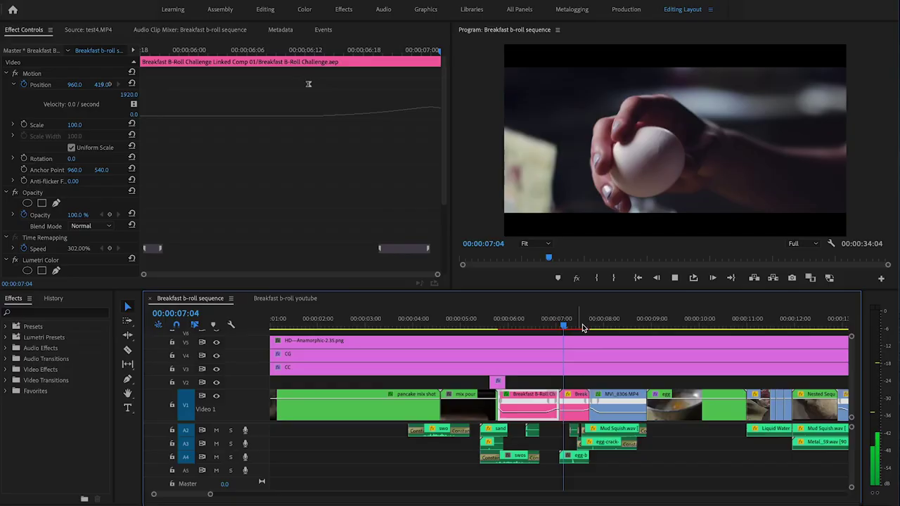
left_click_drag(562, 322, 622, 322)
key("space")
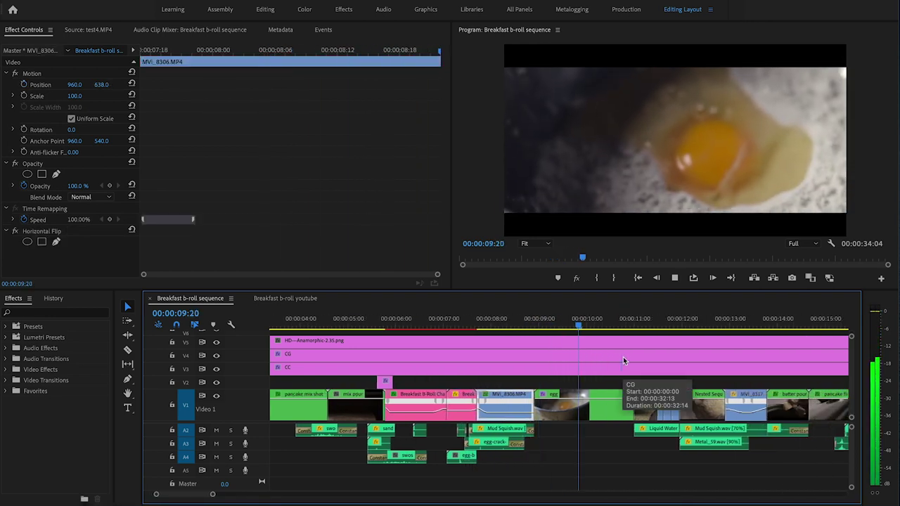
Step: Select the egg clip to inspect its effects, then review the water-pour shot
left_click(617, 407)
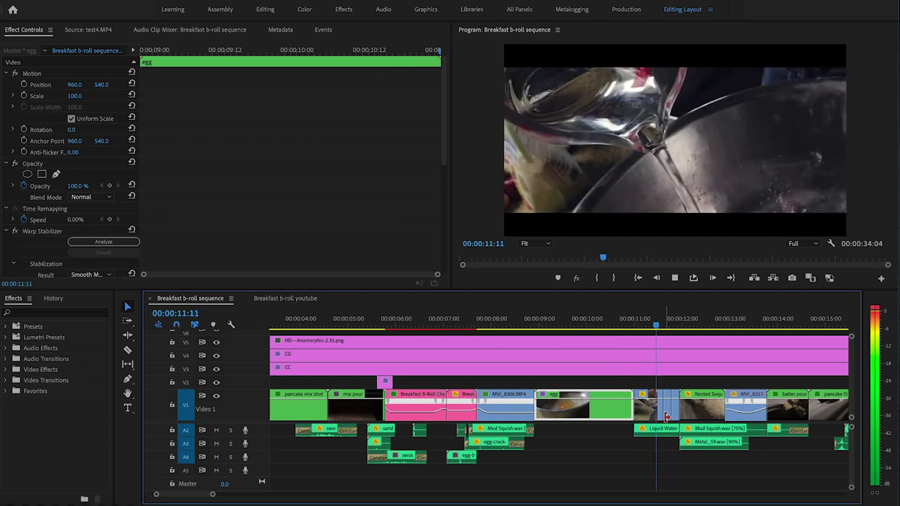
scroll(542, 329, "right", 3)
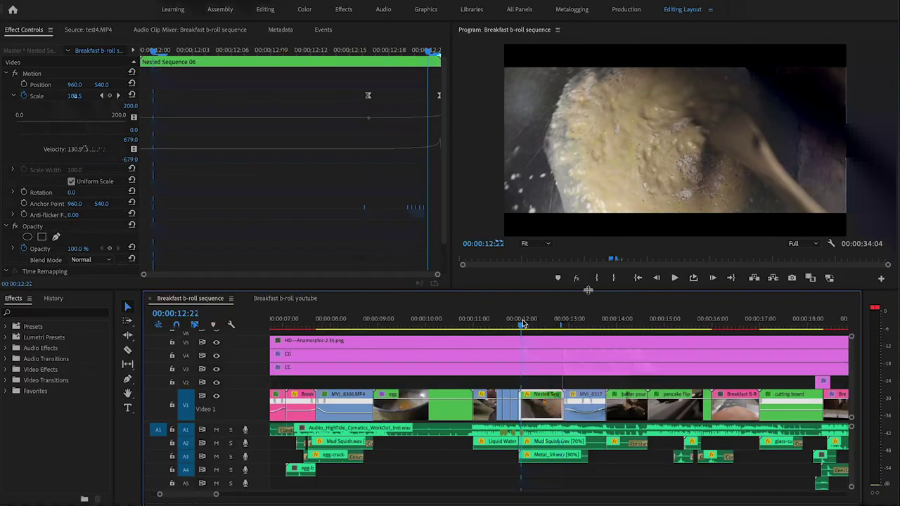
left_click(519, 325)
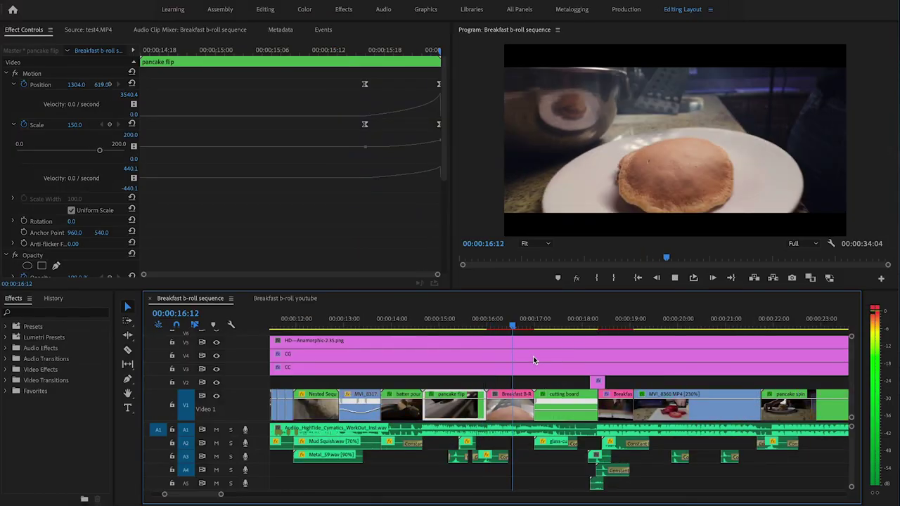
left_click_drag(496, 322, 467, 323)
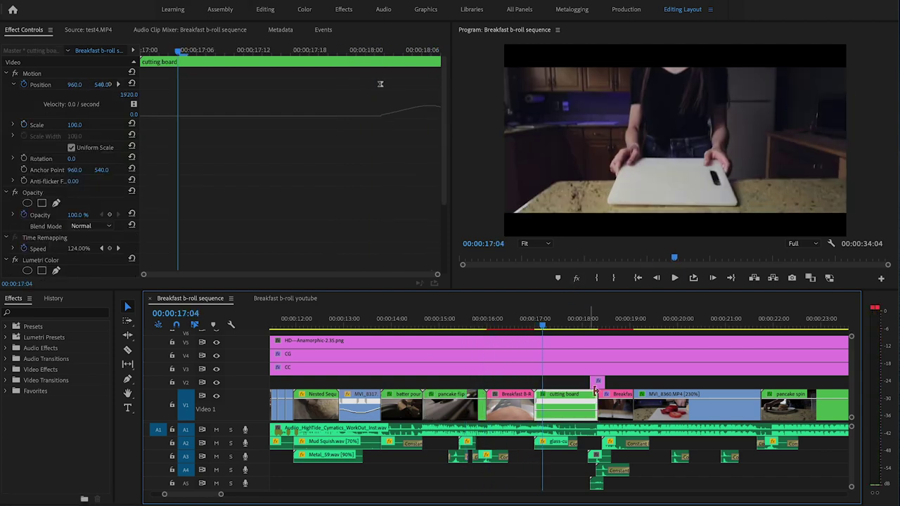
scroll(581, 421, "down", 3)
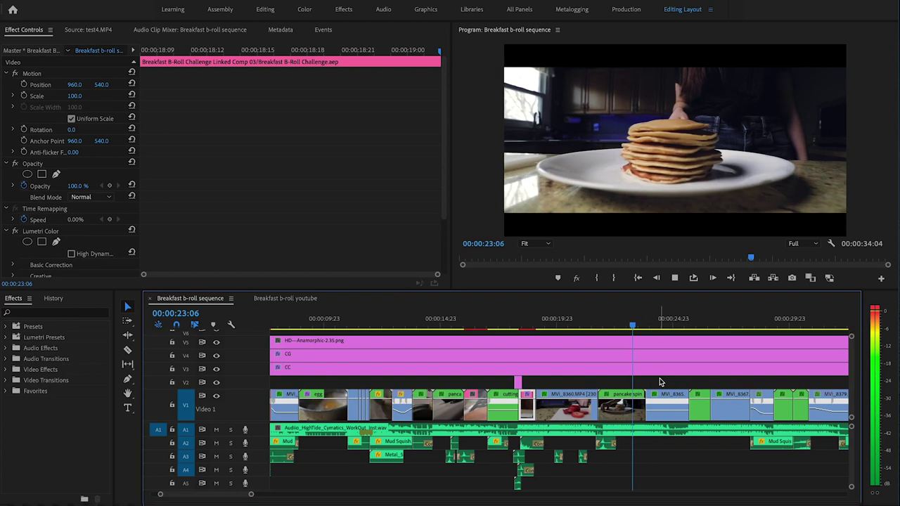
key("space")
Step: Scrub through the pancake spin shot and zoom the timeline in around the playhead
scroll(639, 327, "down", 2)
left_click_drag(602, 320, 653, 320)
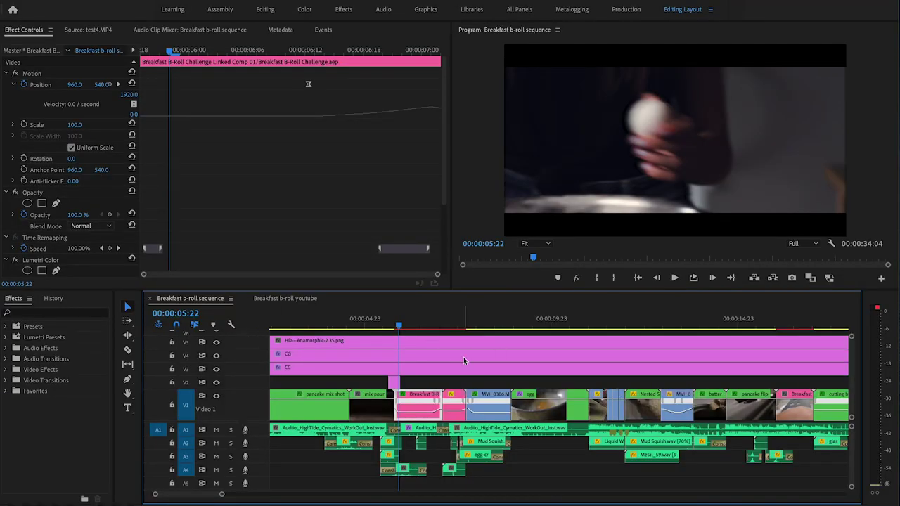
key("=")
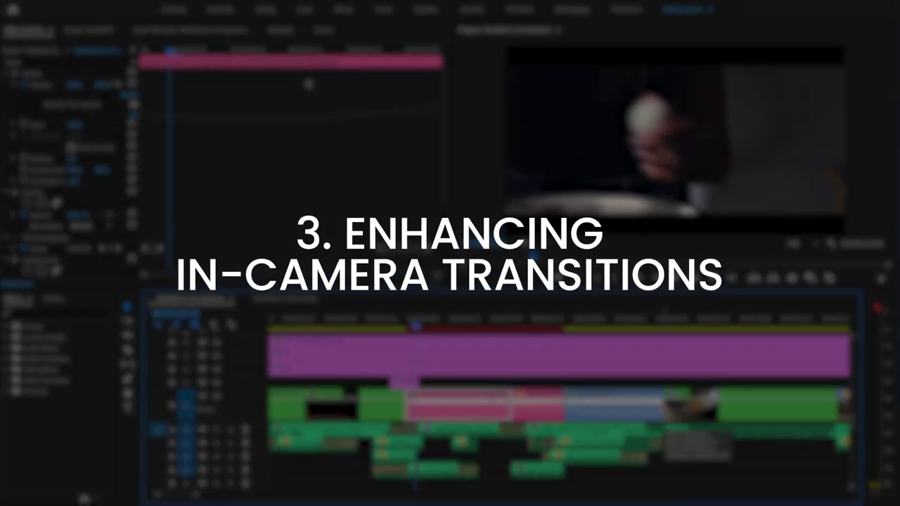
scroll(663, 412, "down", 3)
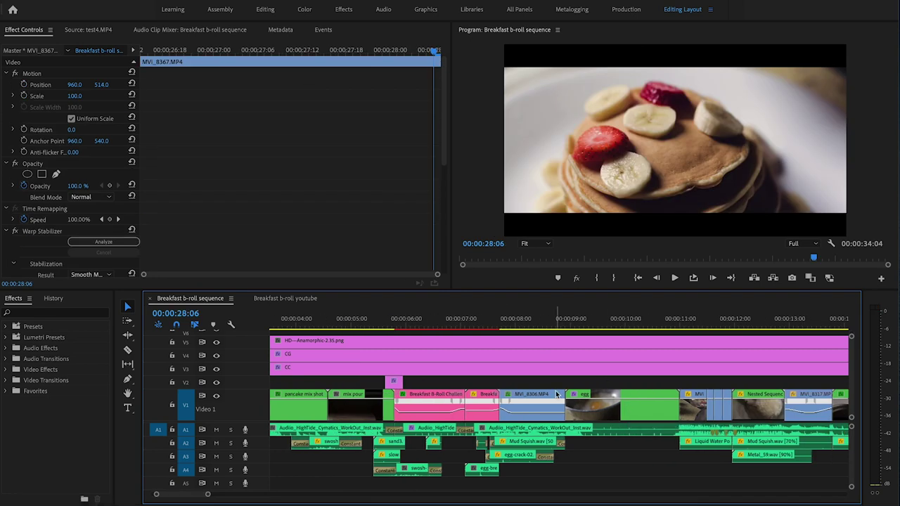
scroll(637, 432, "down", 3)
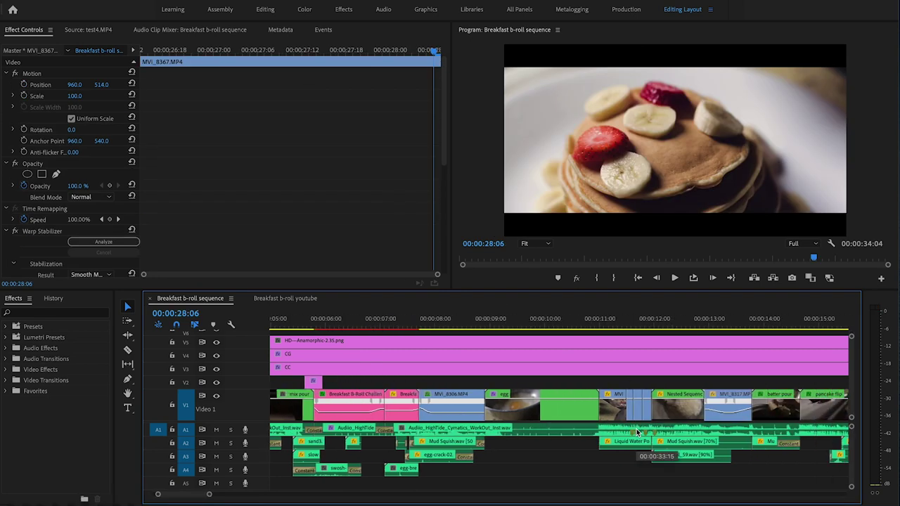
scroll(637, 432, "down", 3)
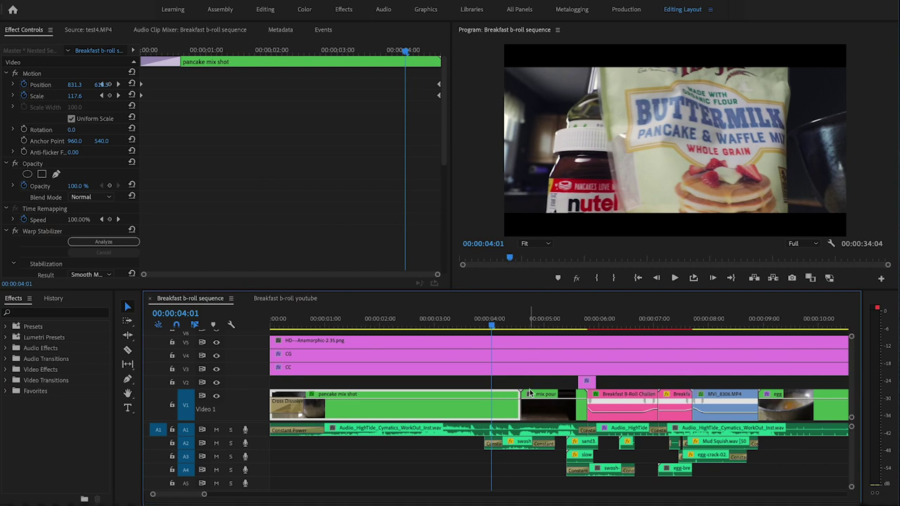
Step: Zoom in on the pancake mix to mix pour cut and play across it
left_click(529, 406)
key("equal")
key("space")
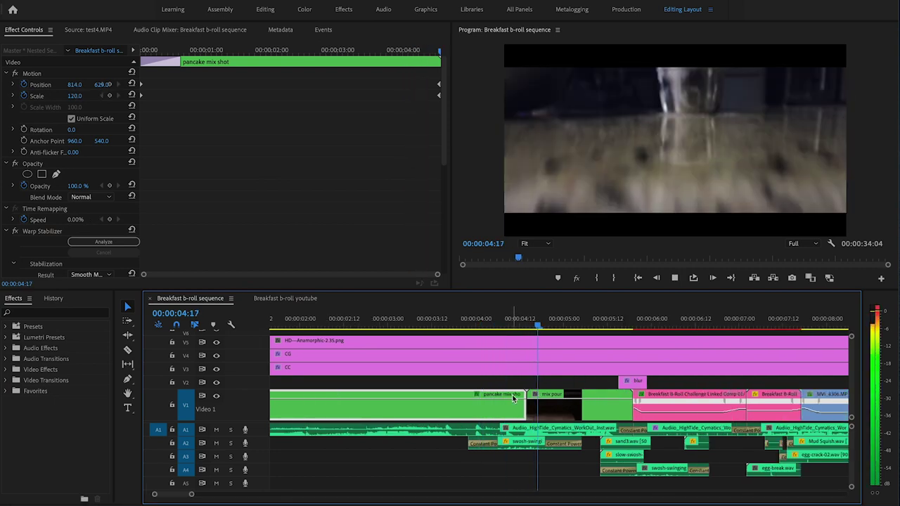
key("space")
Step: Open Nested Sequence 01, enlarge Video 1, select the end keyframe, and set the playhead to 3:14
double_click(496, 410)
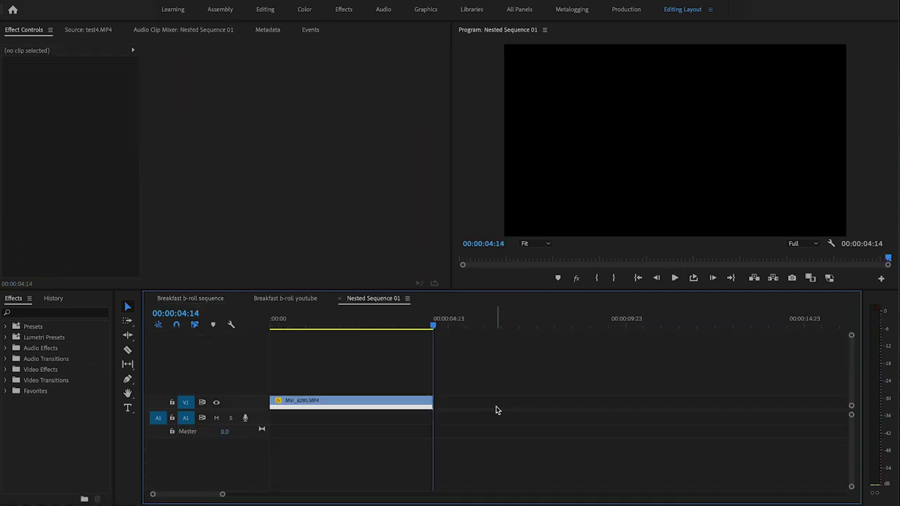
double_click(260, 405)
key("equal")
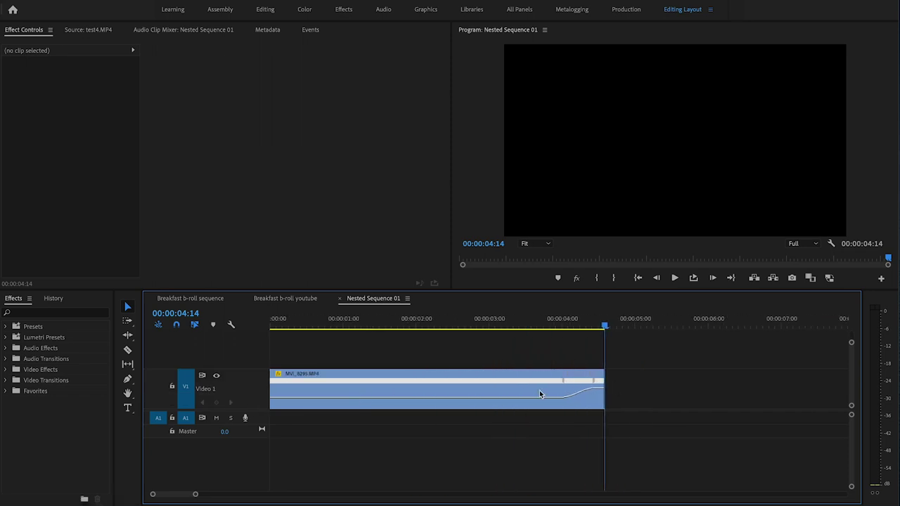
left_click(581, 390)
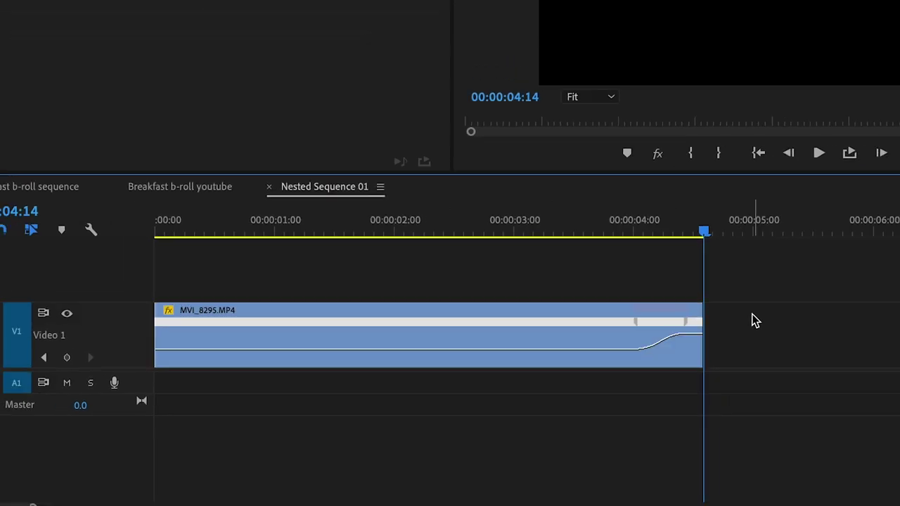
left_click(603, 200)
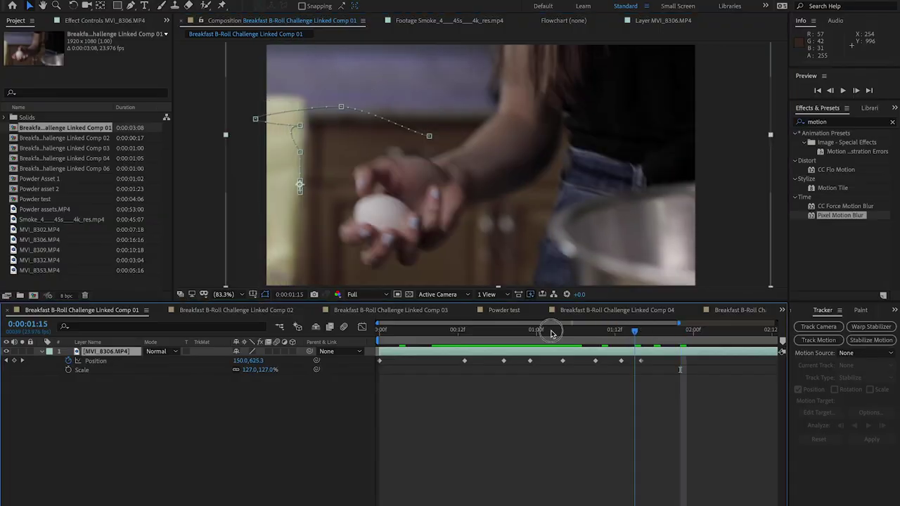
Step: Preview Linked Comp 01's egg toss Position move from frame 0, scrubbing through the frames
left_click_drag(552, 333, 308, 341)
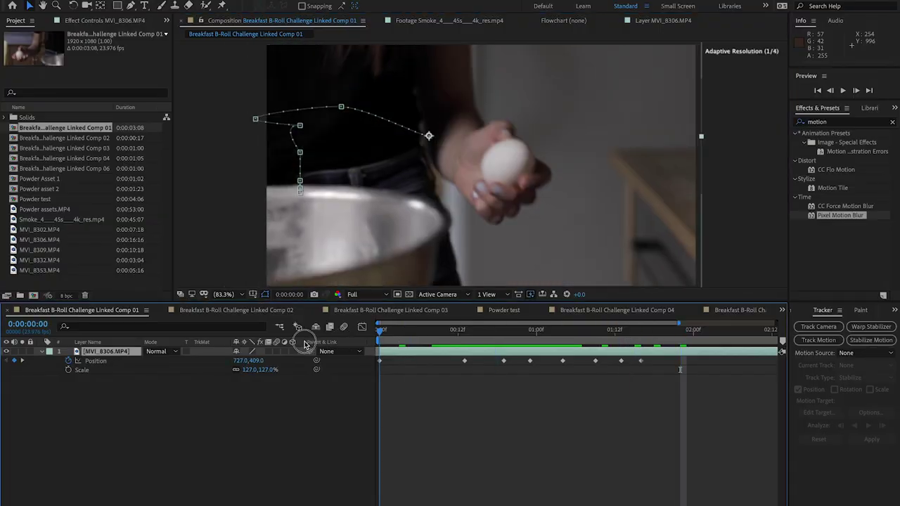
key("space")
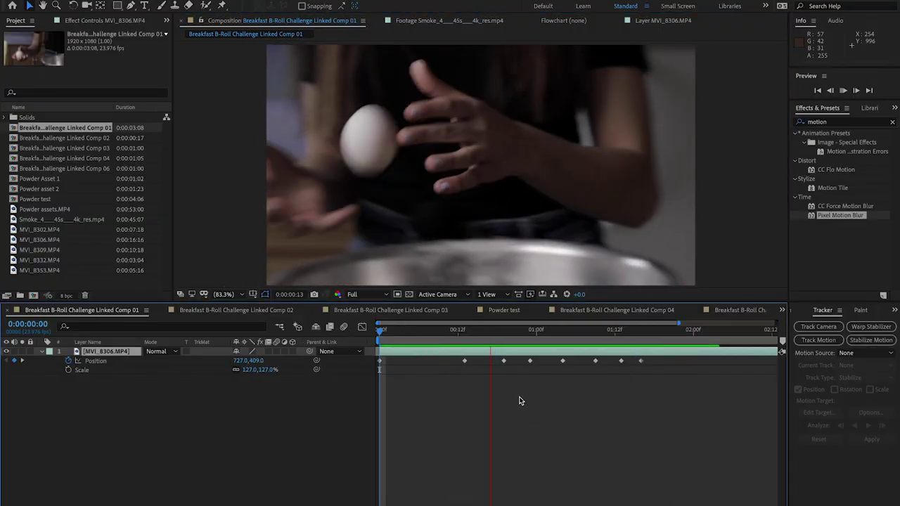
key("space")
left_click_drag(524, 333, 380, 330)
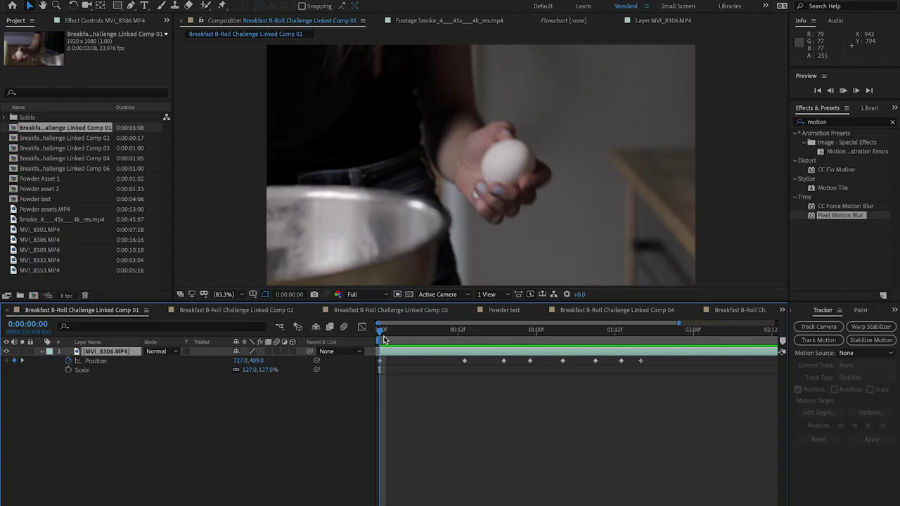
key("space")
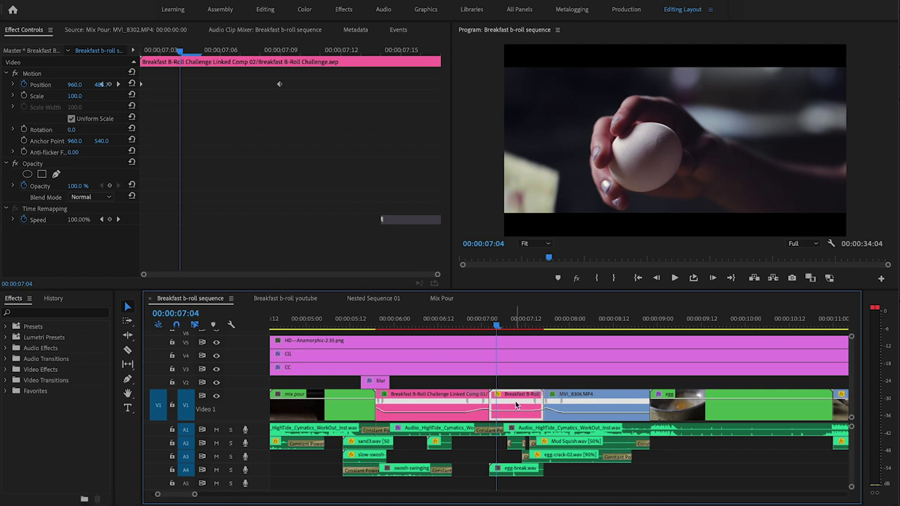
Step: Open the linked comp in After Effects via Edit Original and delete the Wiggle position expression
right_click(516, 405)
left_click(689, 123)
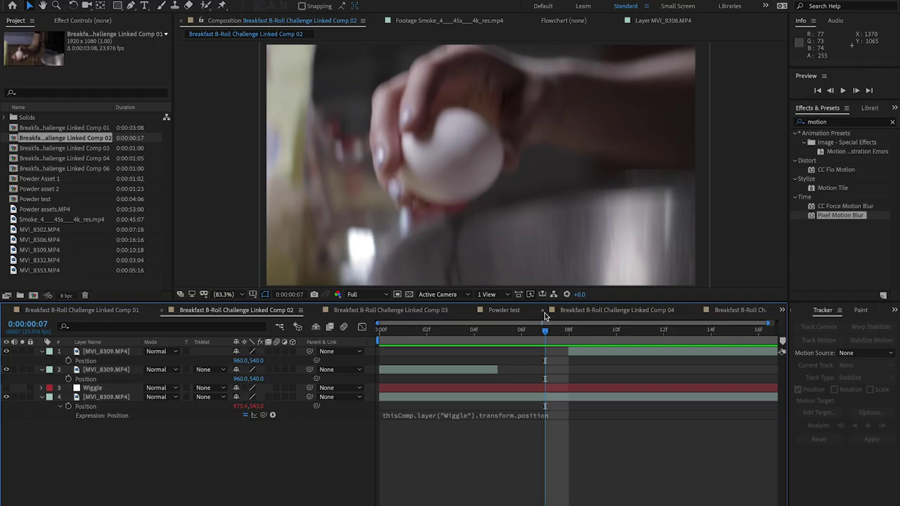
left_click_drag(384, 325, 519, 323)
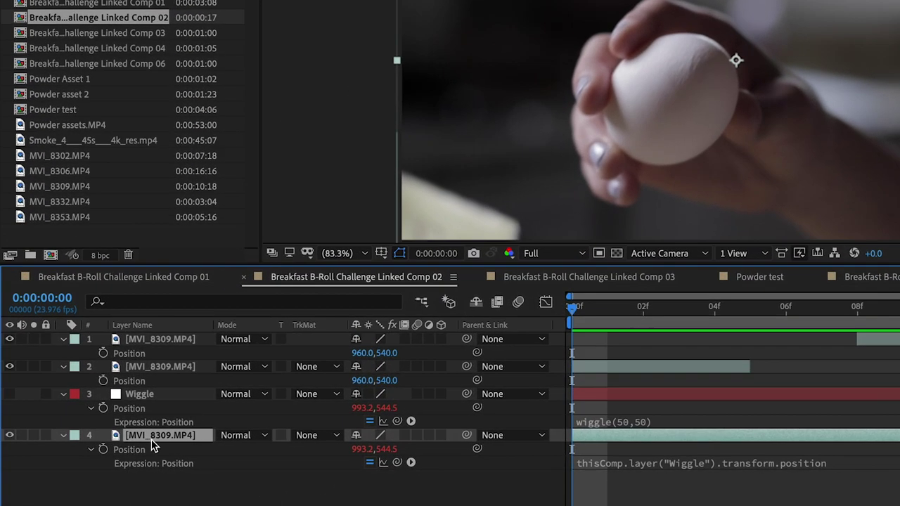
left_click(154, 394)
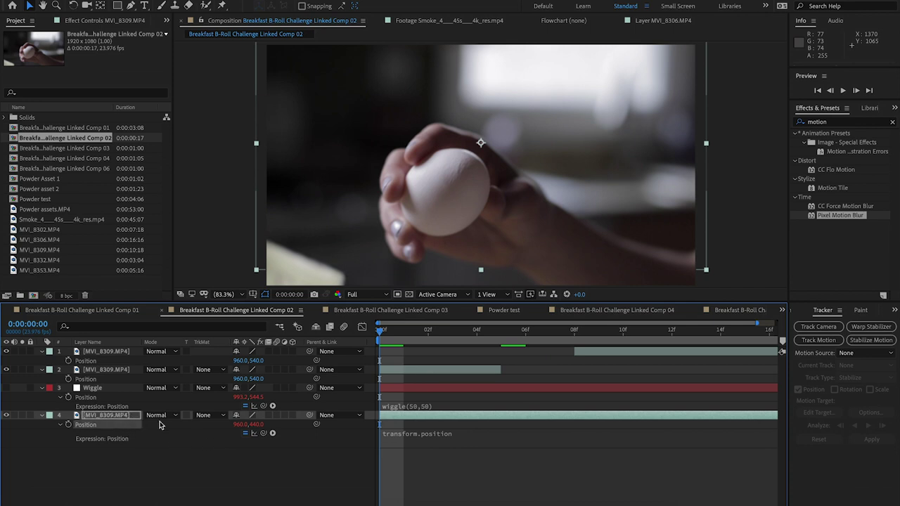
left_click(111, 389)
left_click(109, 408)
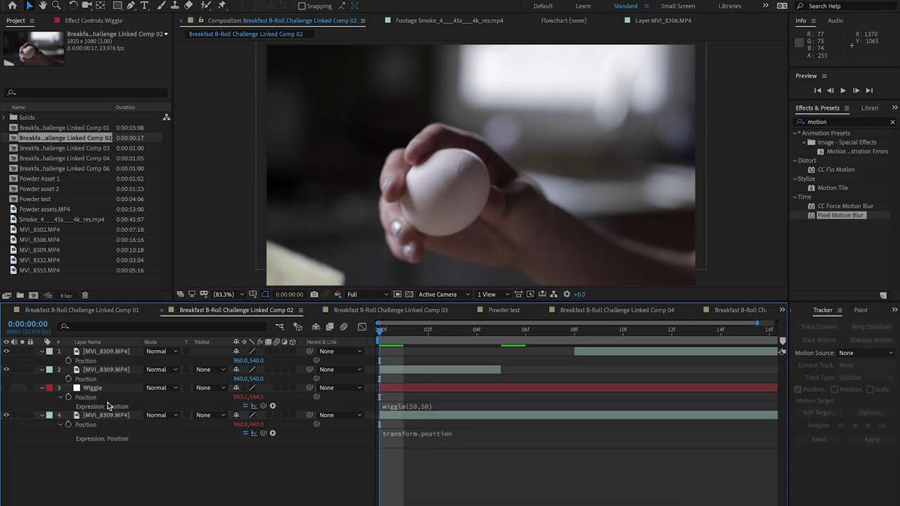
key("Delete")
Step: Split layer 2 MVI_8309.MP4 at frame 02, delete the later part, and preview the cut
left_click(111, 371)
left_click_drag(478, 330, 429, 332)
key("ctrl+shift+d")
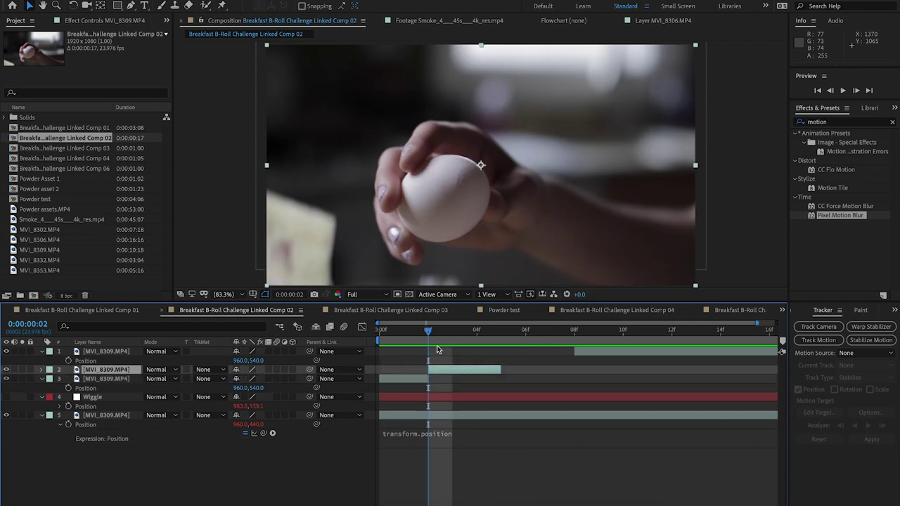
key("Delete")
key("space")
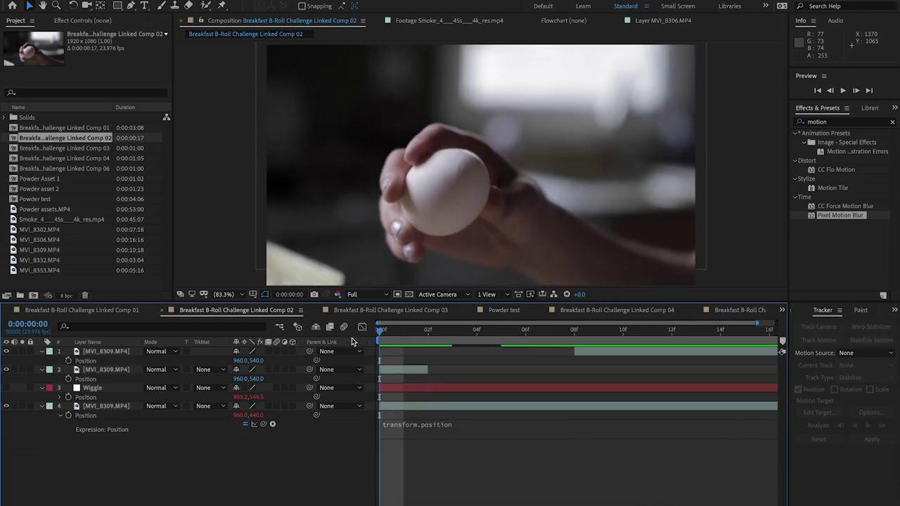
key("space")
key("Home")
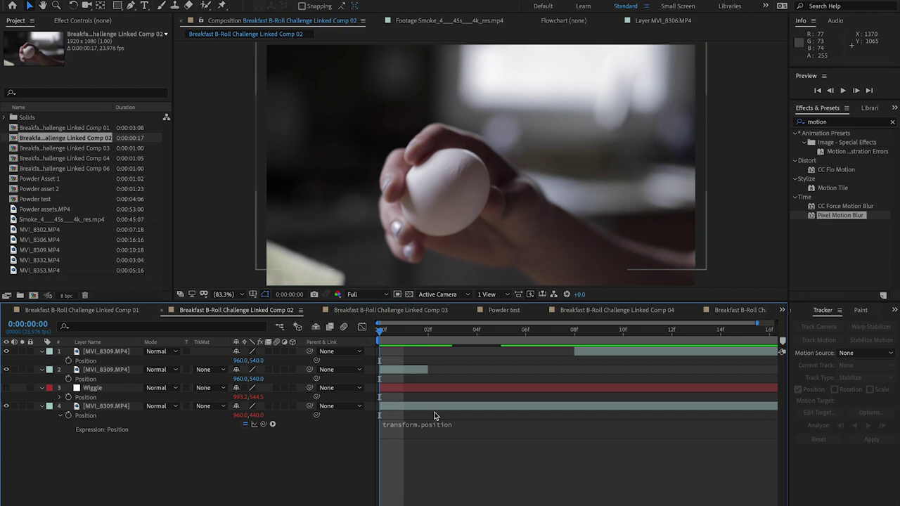
Step: Preview the comp with layer 4, the main egg shot, then select the Steam overlay layer
left_click(412, 407)
key("space")
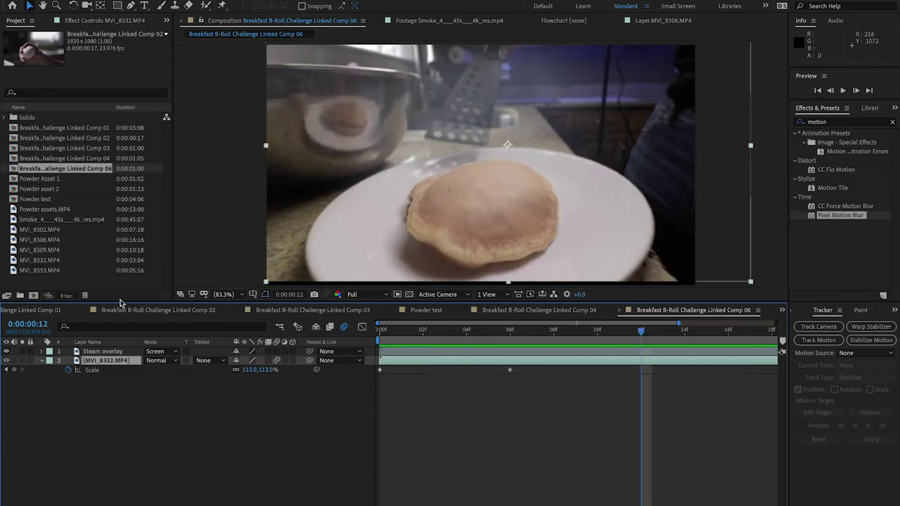
left_click(106, 352)
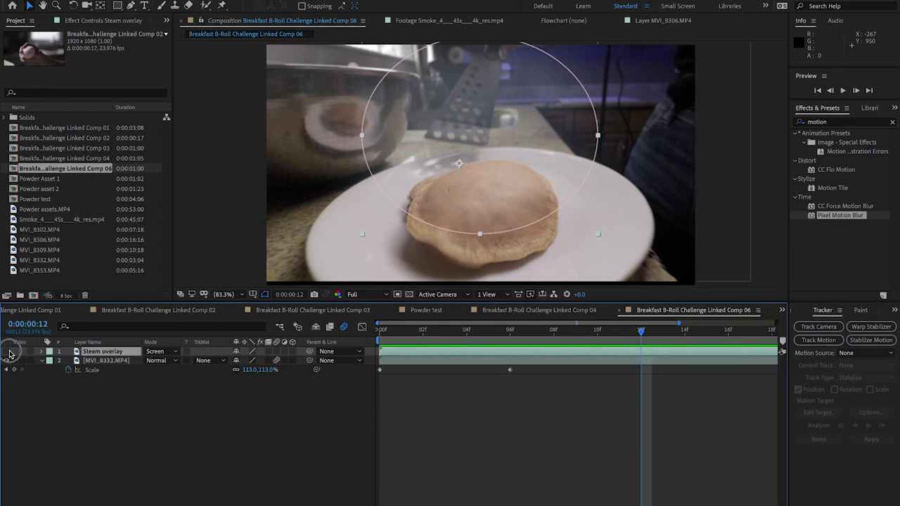
key("space")
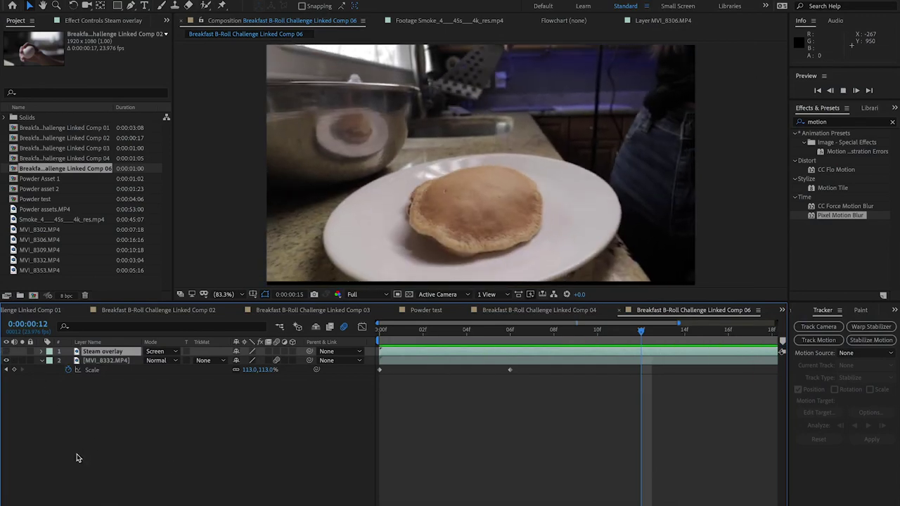
key("space")
key("space")
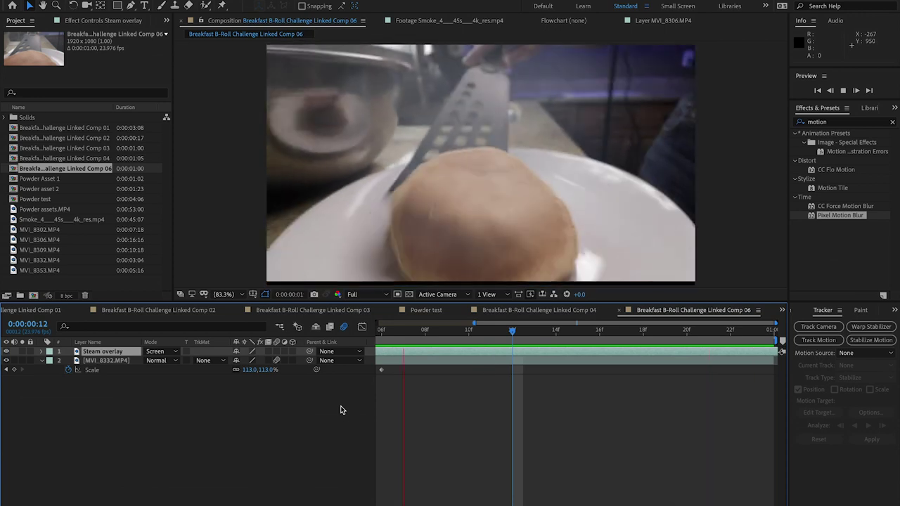
left_click(222, 360)
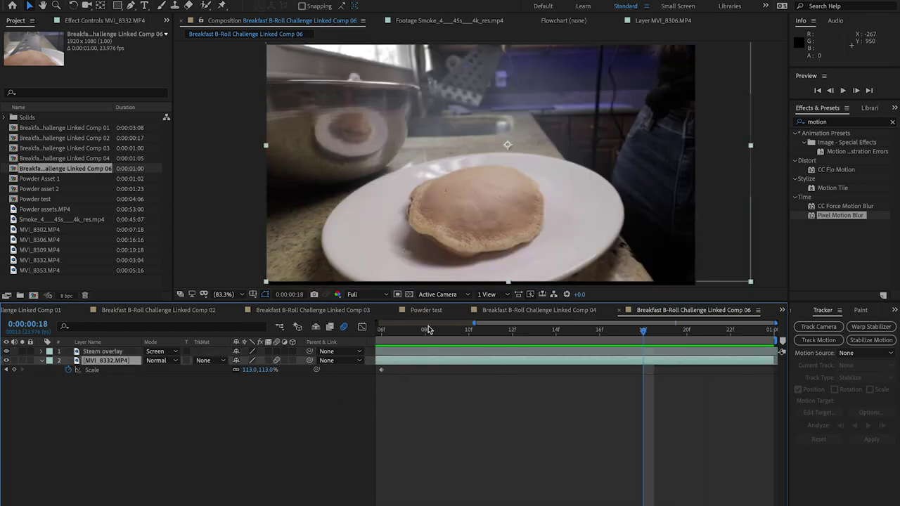
key("shift+p")
key("equal")
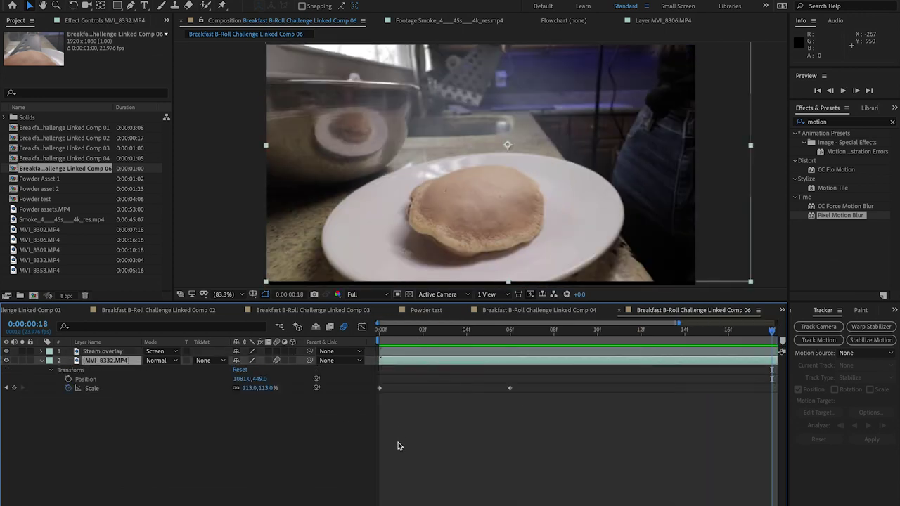
key("space")
left_click(357, 368)
left_click_drag(379, 329, 600, 309)
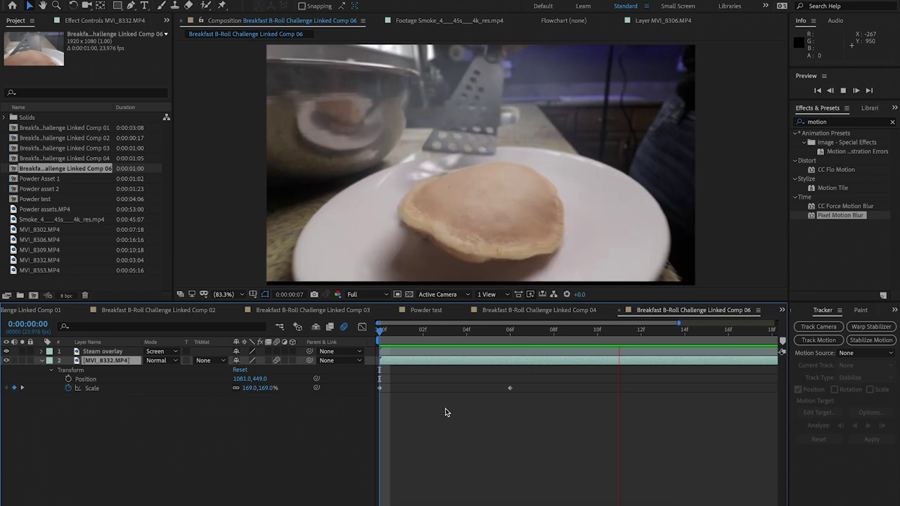
key("minus")
key("minus")
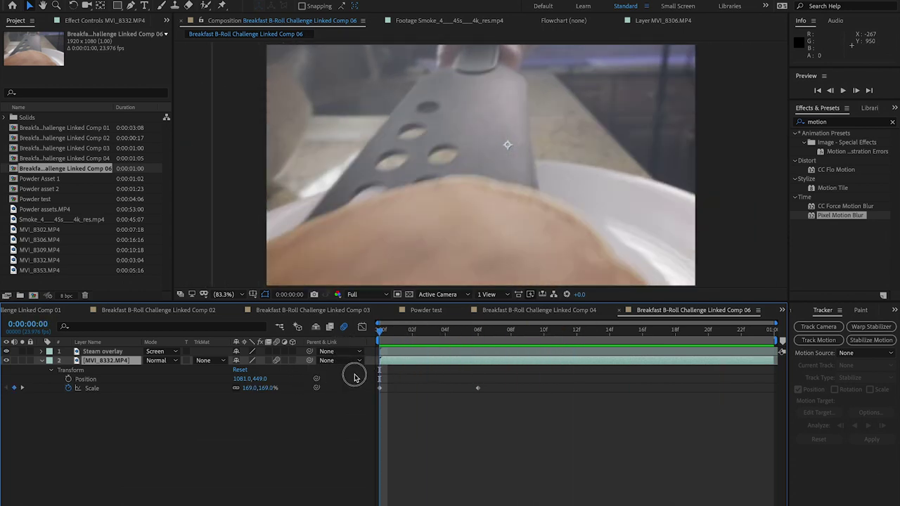
key("space")
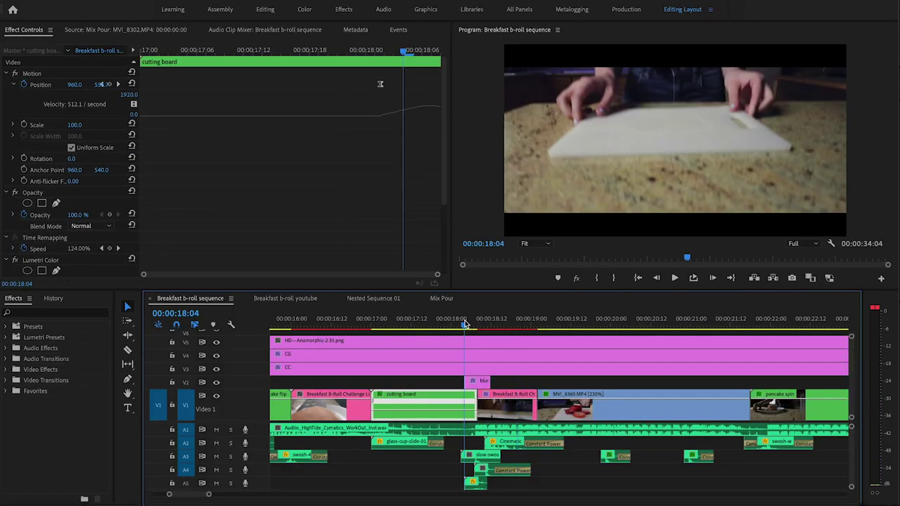
key("space")
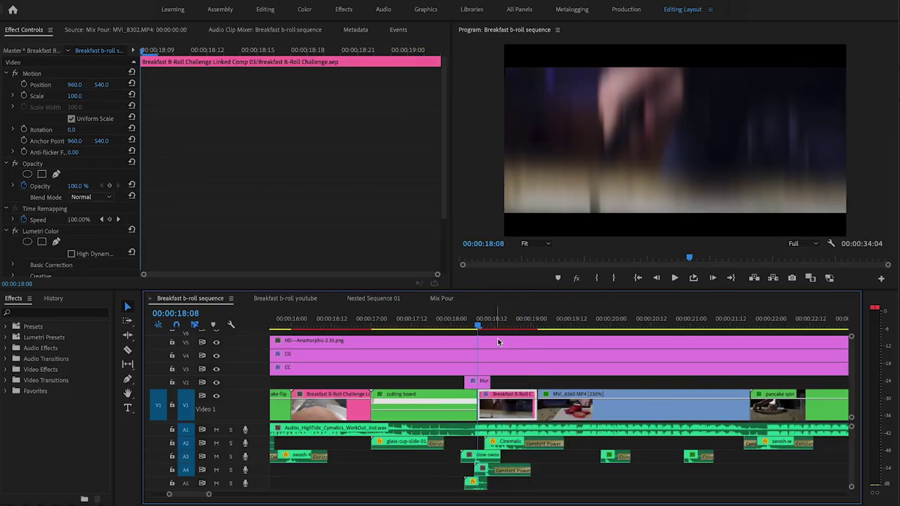
left_click_drag(492, 325, 507, 325)
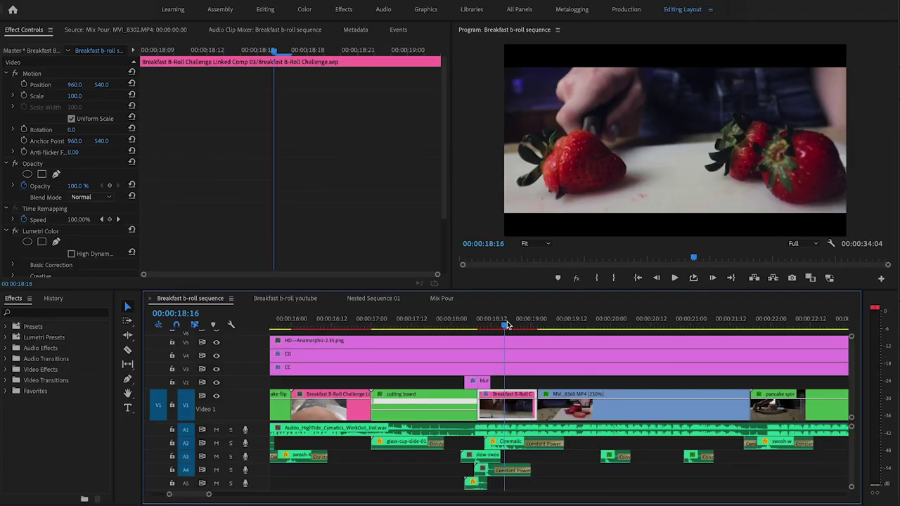
left_click_drag(464, 328, 461, 327)
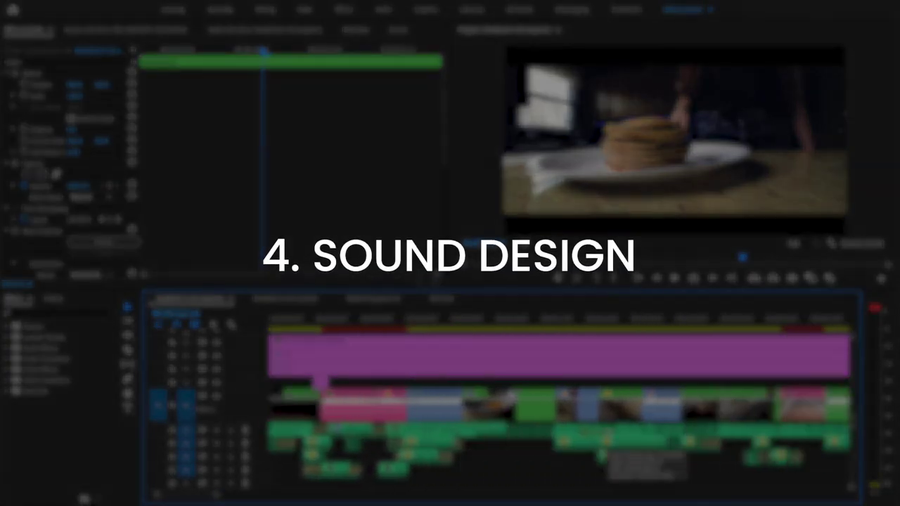
scroll(487, 441, "up", 5)
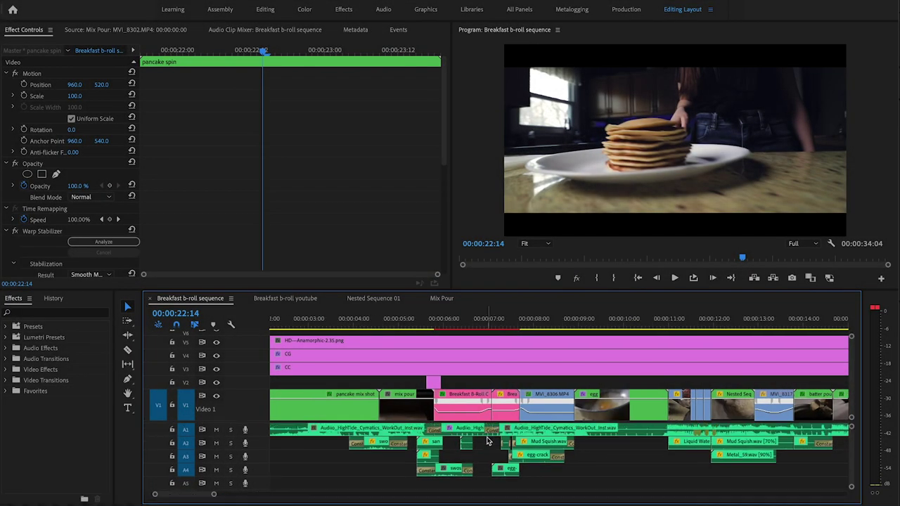
key("minus")
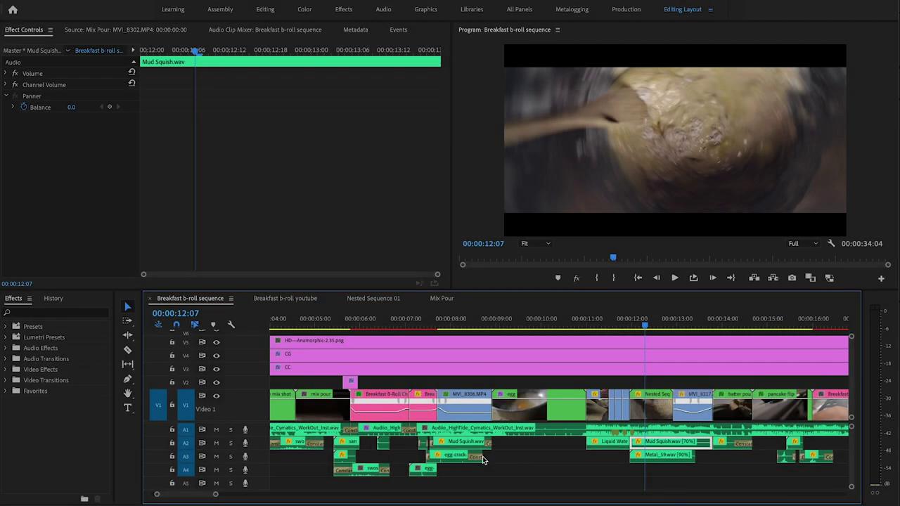
scroll(587, 438, "down", 3)
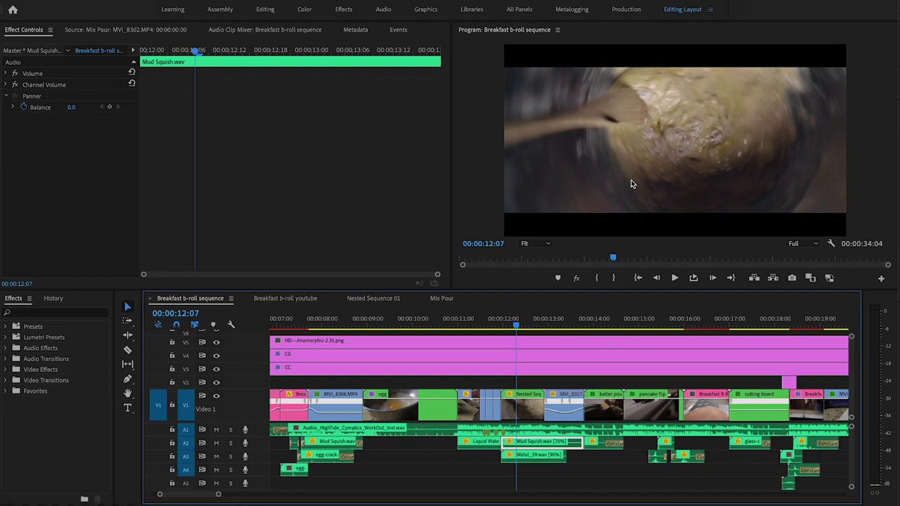
scroll(526, 452, "up", 5)
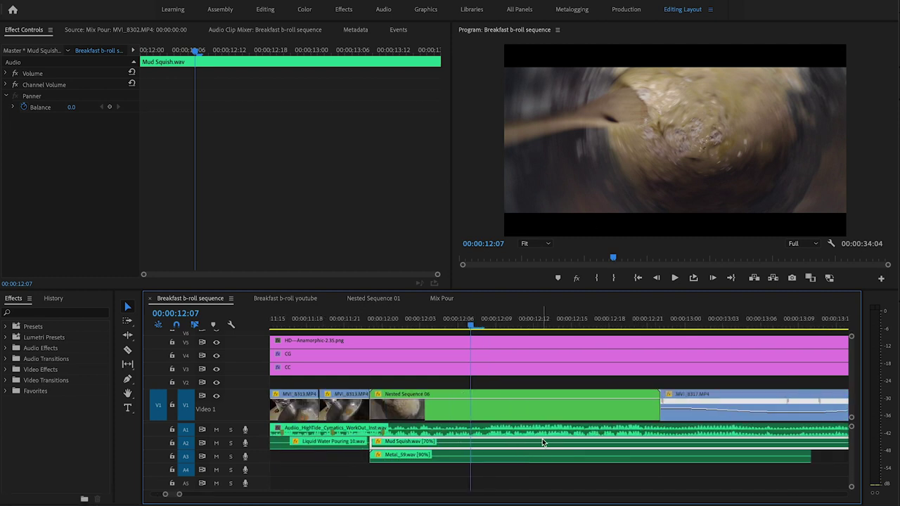
scroll(542, 439, "down", 5)
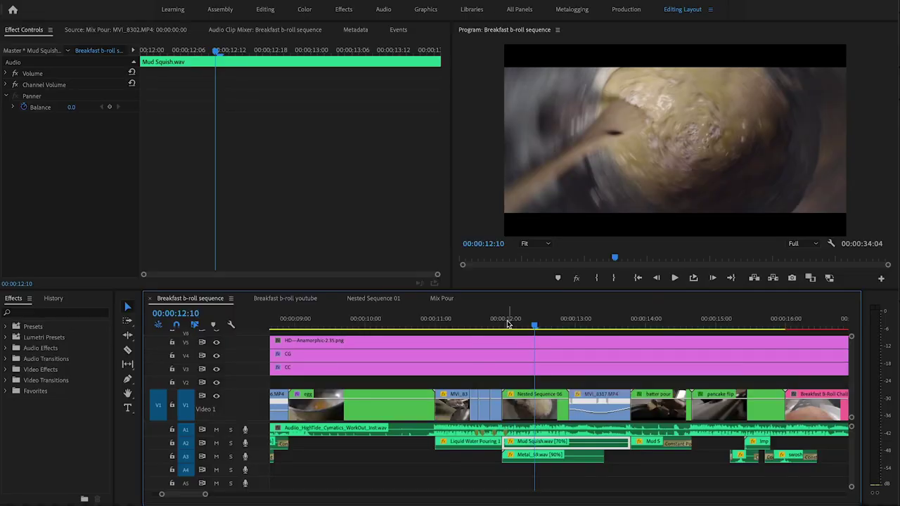
left_click(506, 323)
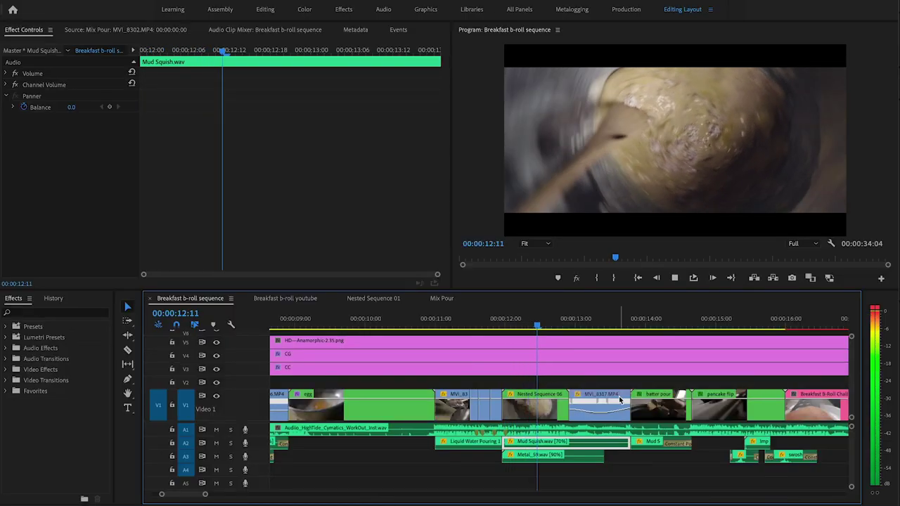
key("minus")
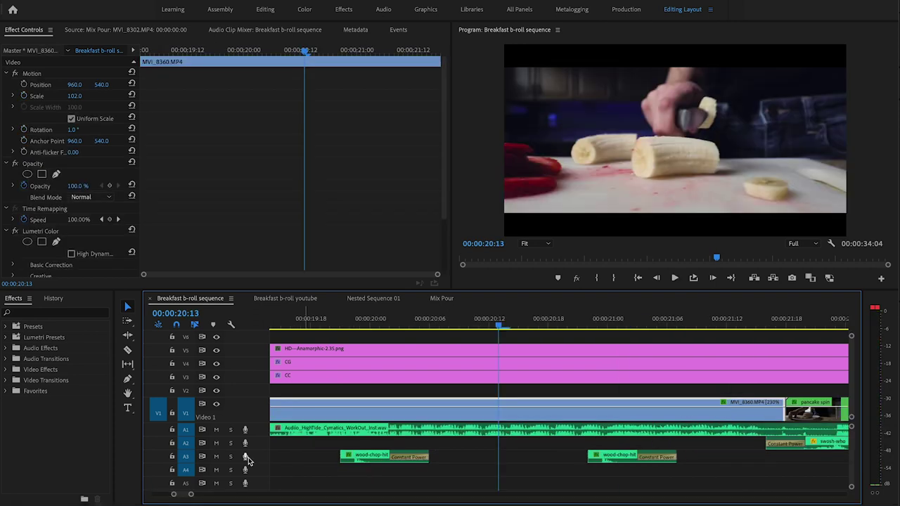
Step: Replay the banana-chopping clip MVI_8360 from about 19:20 up to the chopping moment
left_click(231, 456)
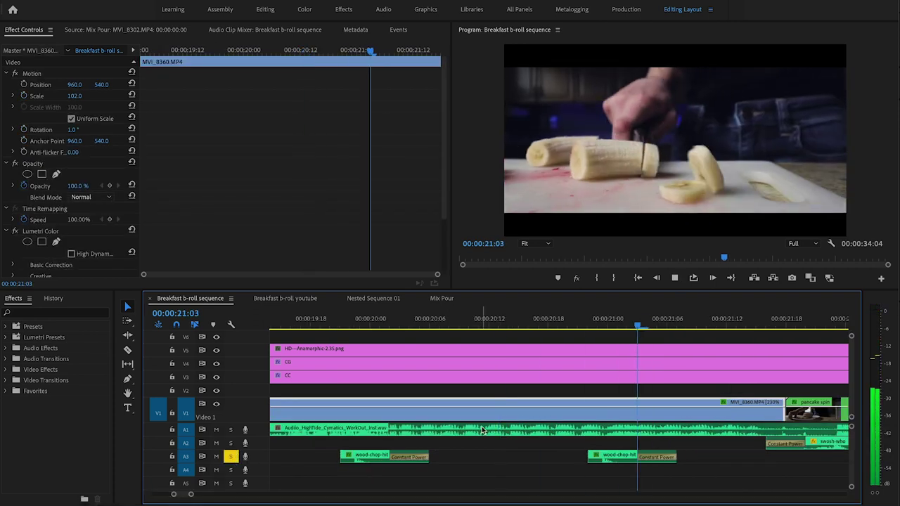
key("minus")
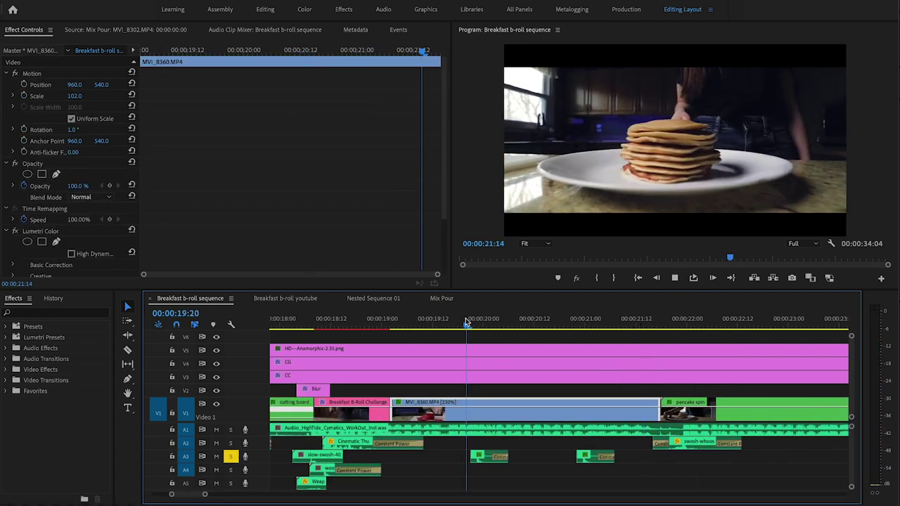
left_click(466, 322)
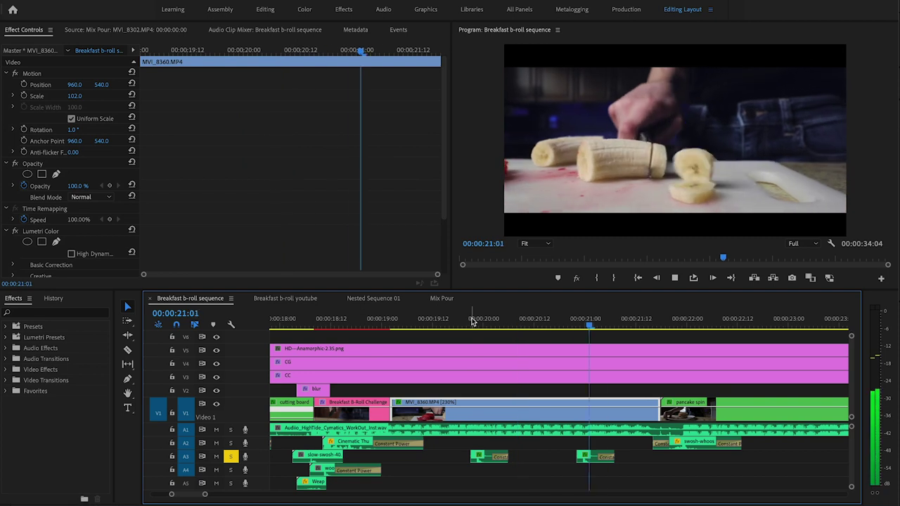
key("space")
key("equal")
Step: Inspect wood-chop-hit-02's Highpass and Dynamics effects in the Clip Fx Editor, then close it
left_click(441, 459)
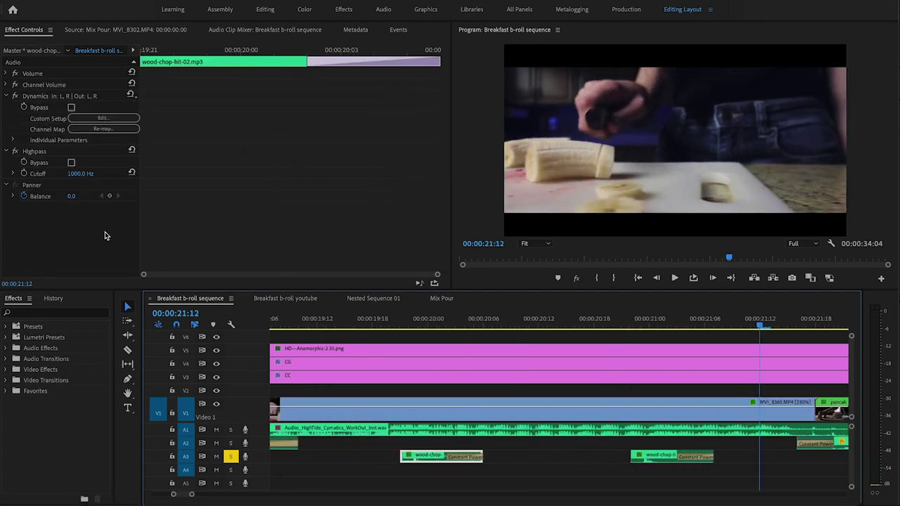
left_click(32, 153)
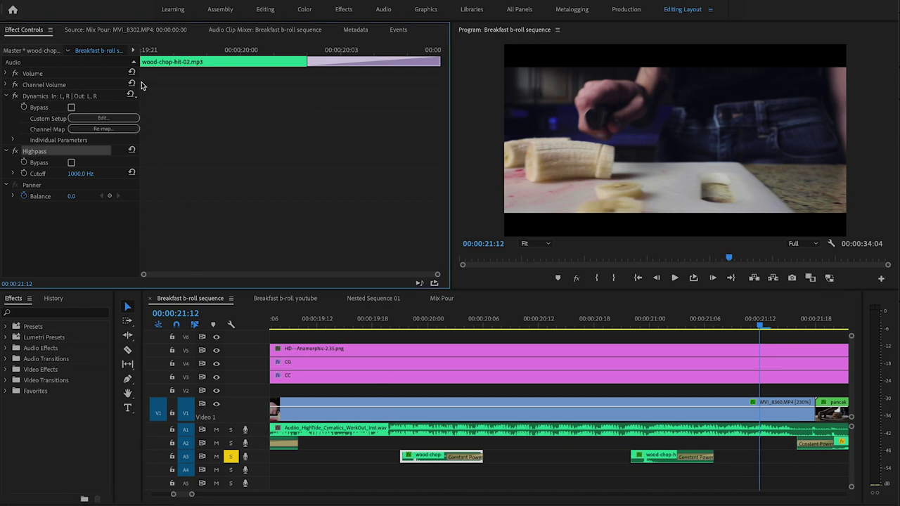
left_click(107, 118)
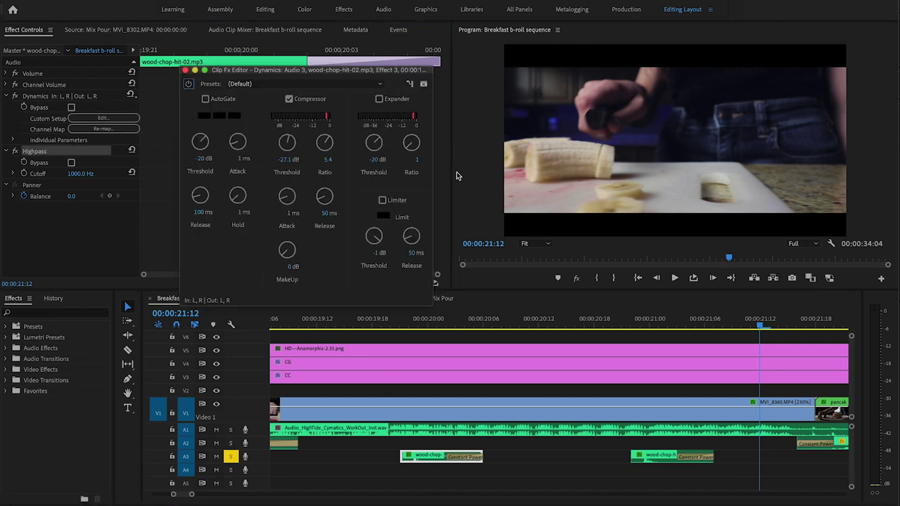
left_click(186, 71)
Step: Play the banana clip MVI_8360 from its start with its chop sounds
left_click(426, 307)
key("Up")
key("space")
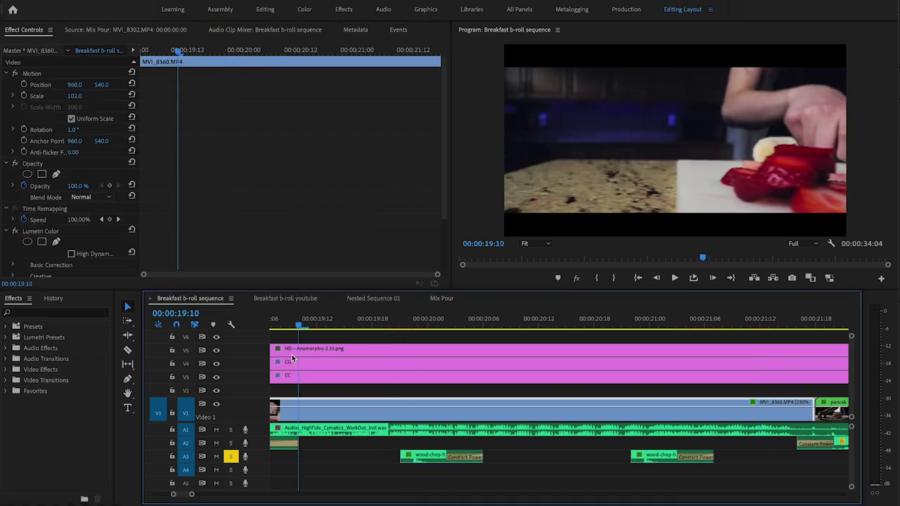
key("minus")
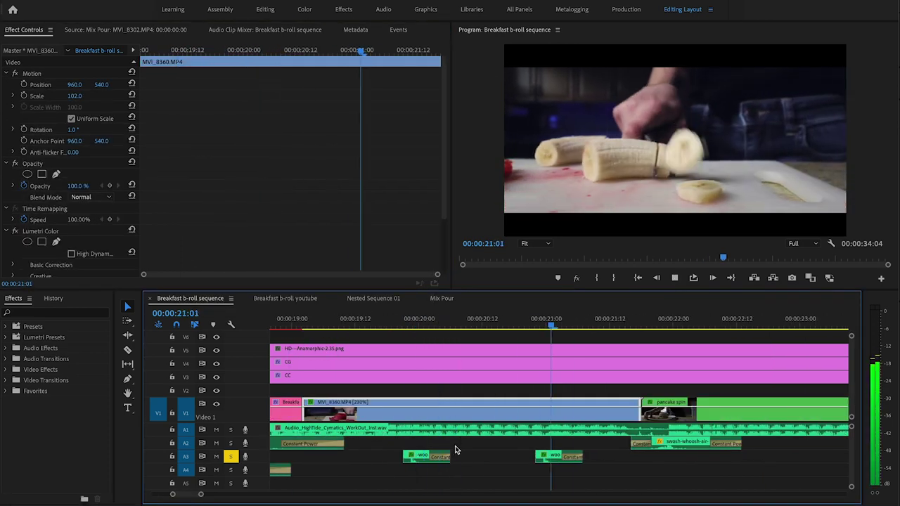
key("space")
key("minus")
key("minus")
key("minus")
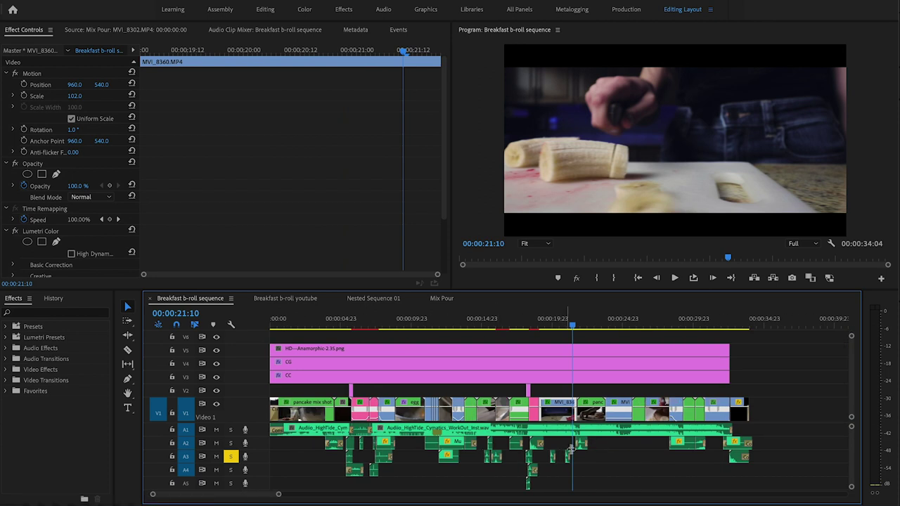
scroll(562, 433, "up", 5)
scroll(578, 449, "down", 5)
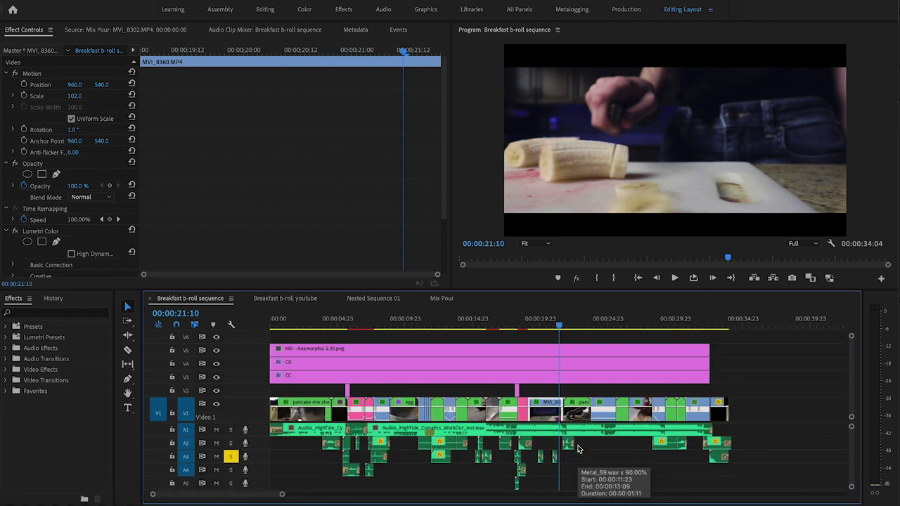
scroll(576, 445, "up", 2)
scroll(553, 444, "up", 3)
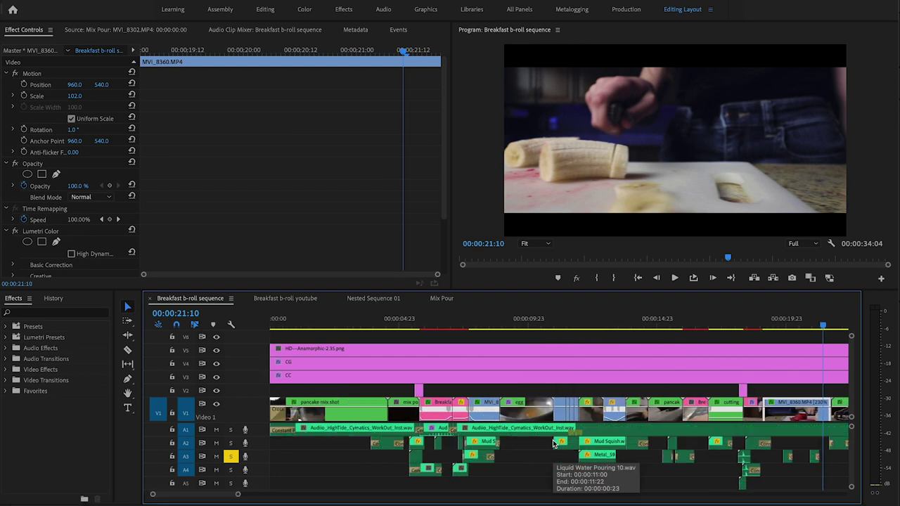